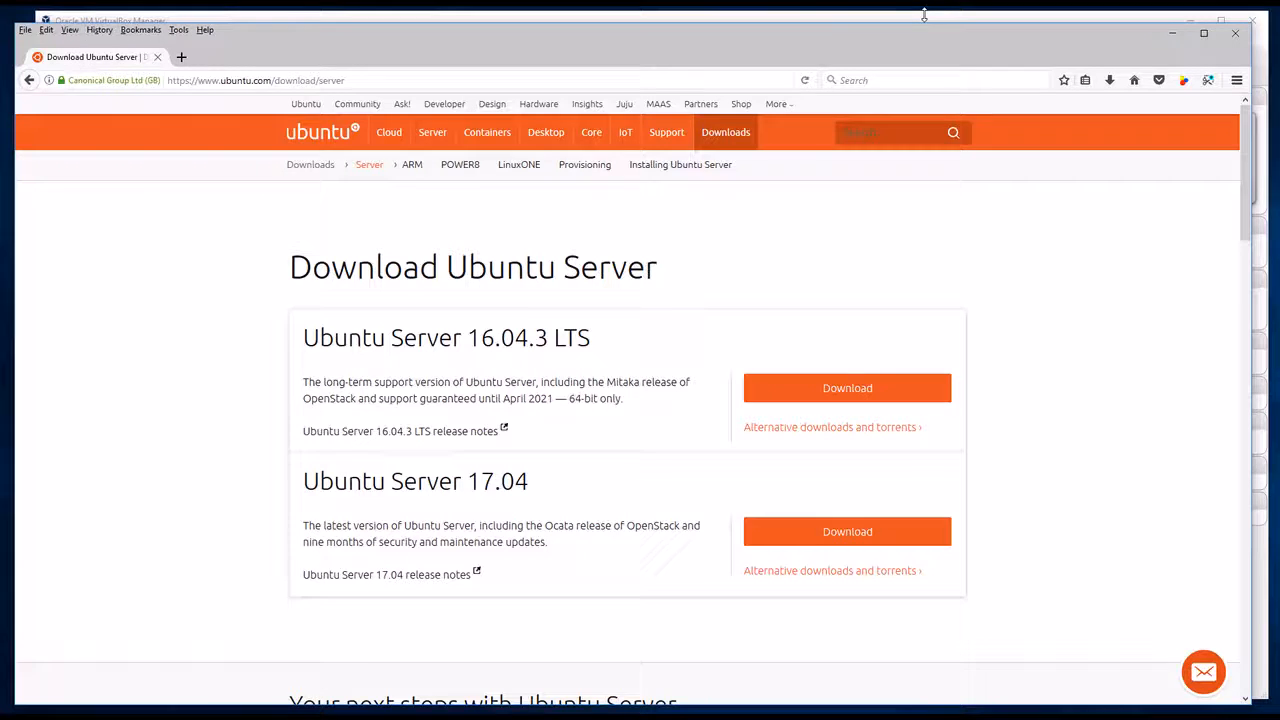
Step: Switch to Oracle VM VirtualBox Manager and attach ubuntu-16.04.3-server-amd64.iso to the Test Ubuntu machine's empty IDE optical drive
{"action": "left_click", "coordinate": [922, 15]}
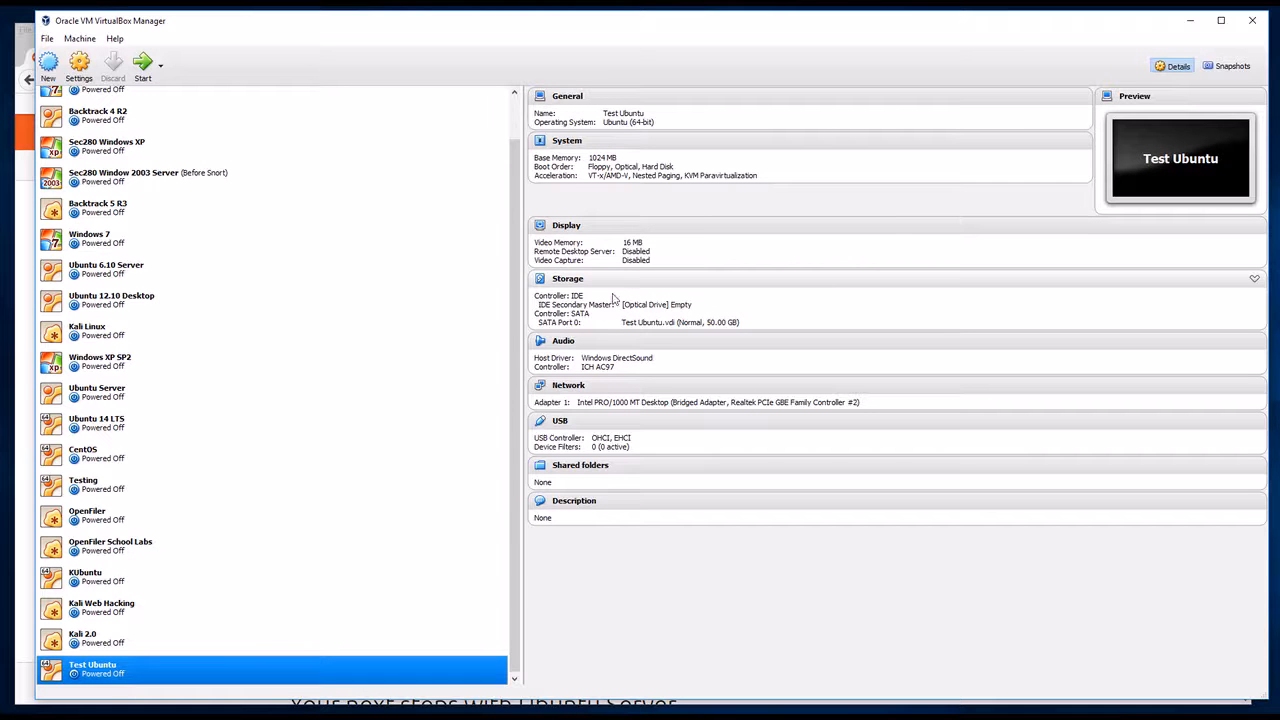
{"action": "left_click", "coordinate": [570, 283]}
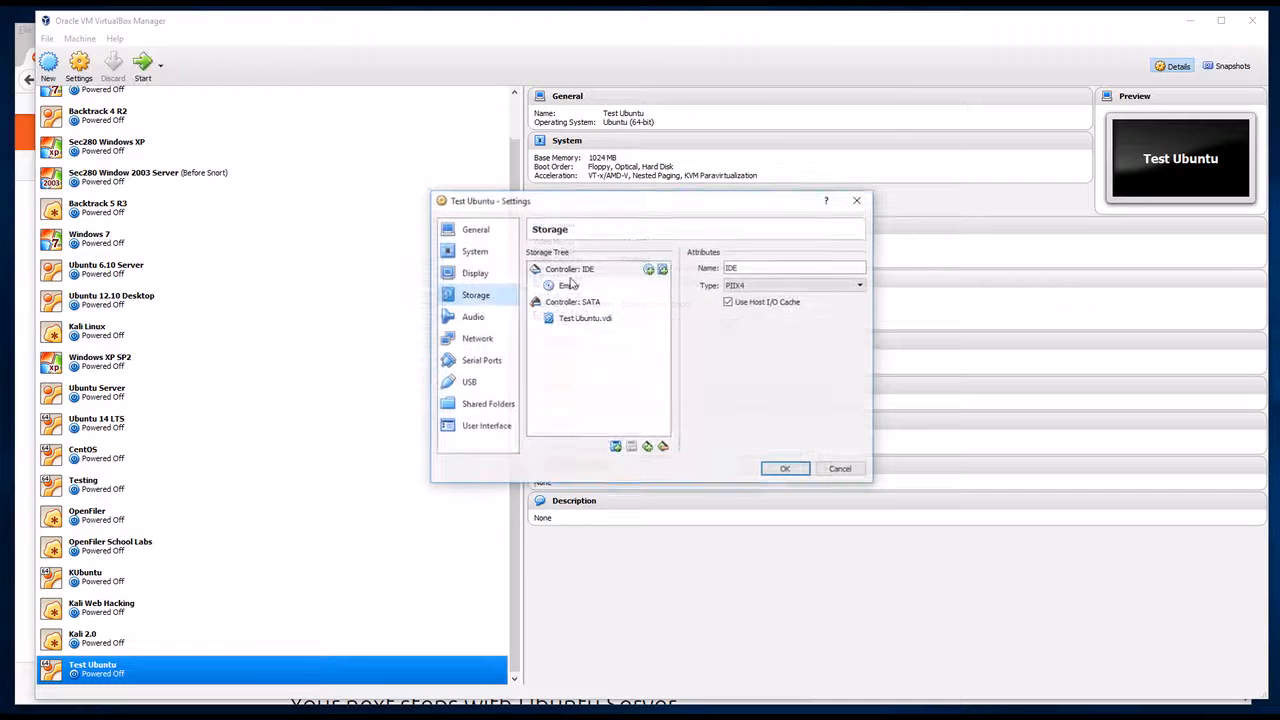
{"action": "left_click", "coordinate": [569, 288]}
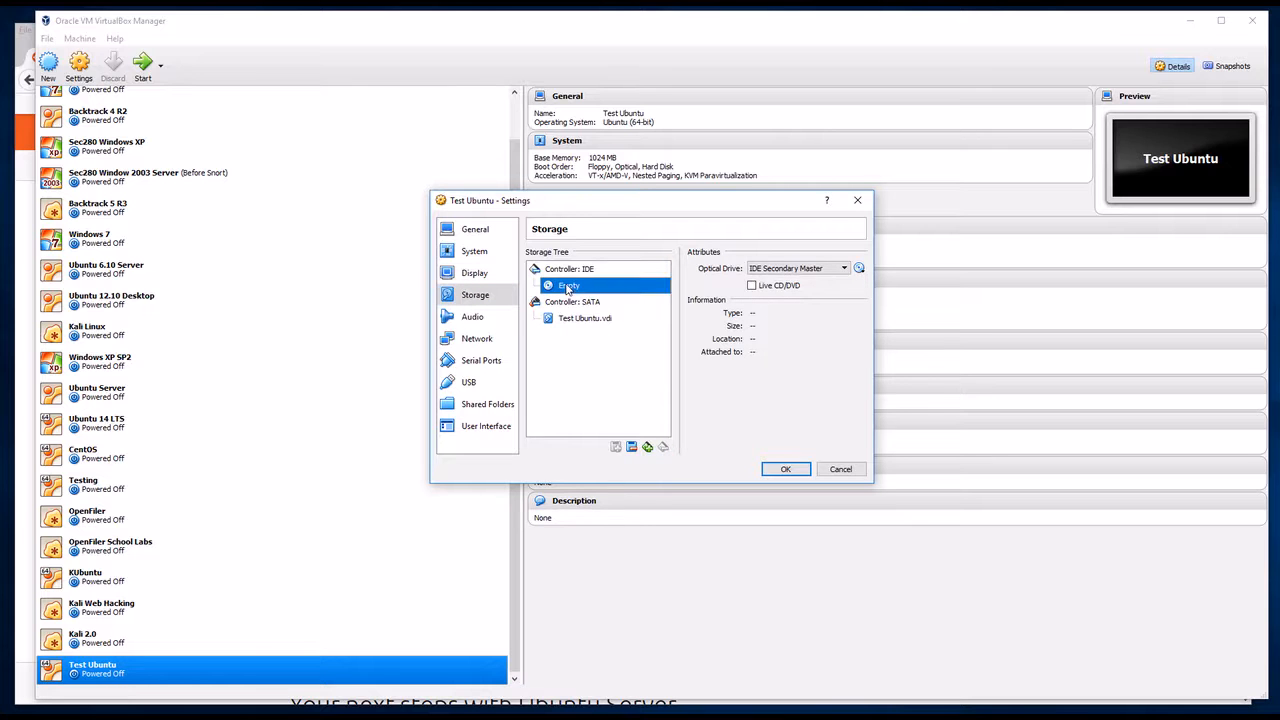
{"action": "left_click", "coordinate": [859, 268]}
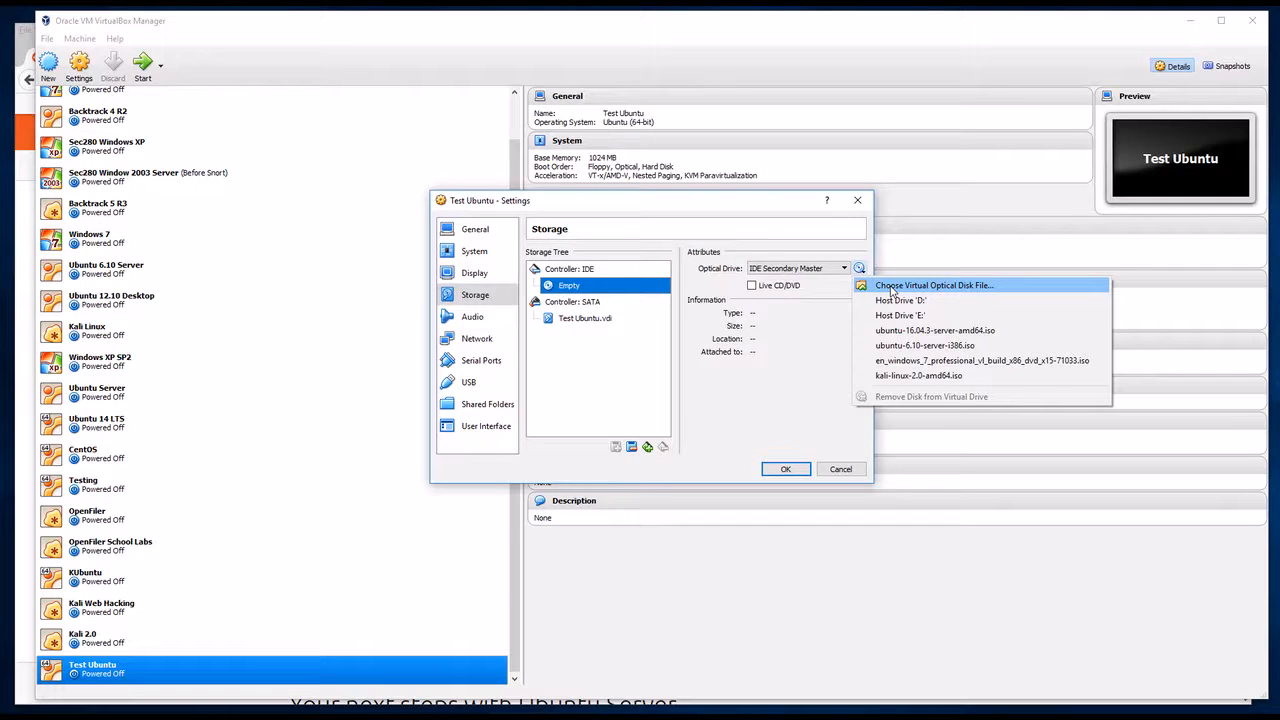
{"action": "left_click", "coordinate": [892, 288]}
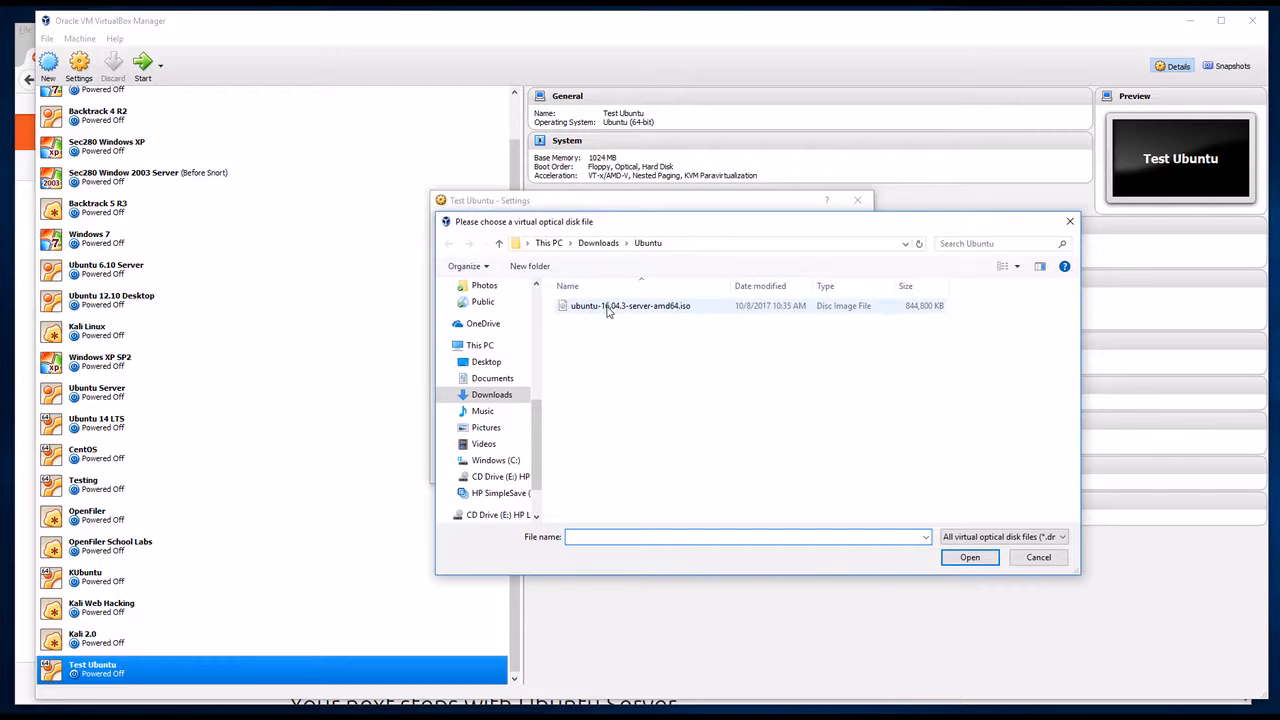
{"action": "double_click", "coordinate": [588, 306]}
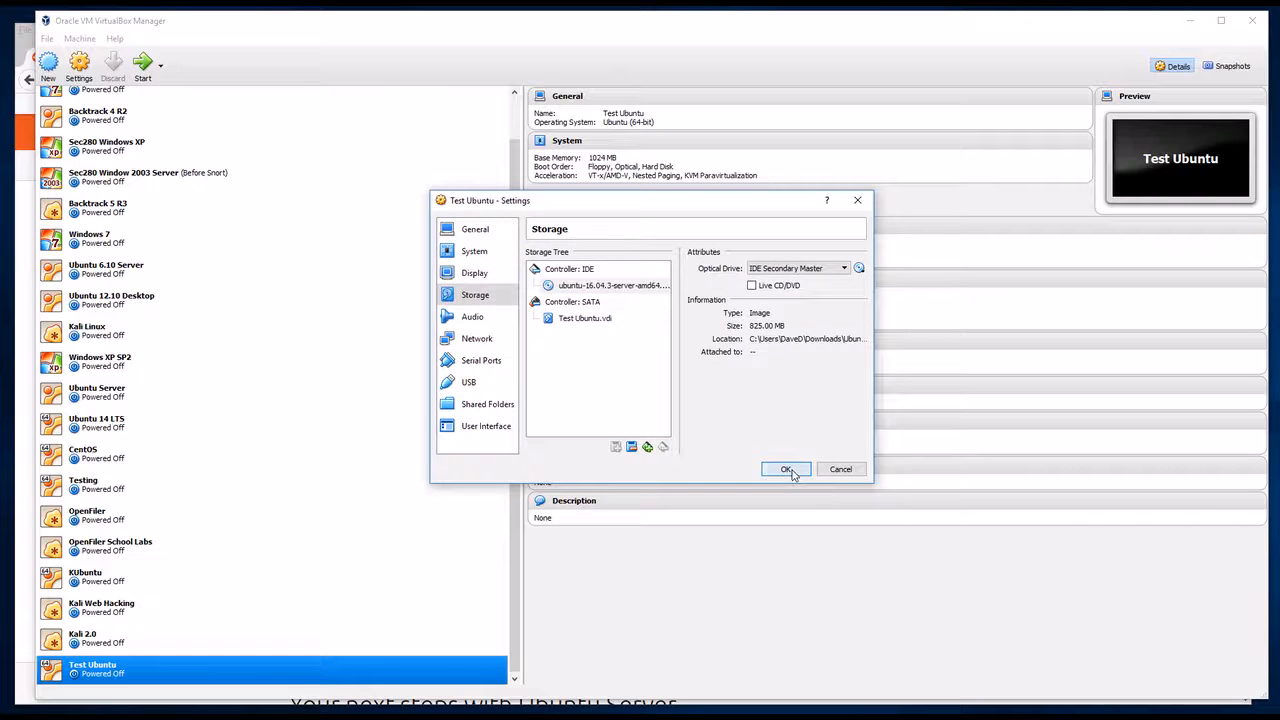
{"action": "left_click", "coordinate": [781, 469]}
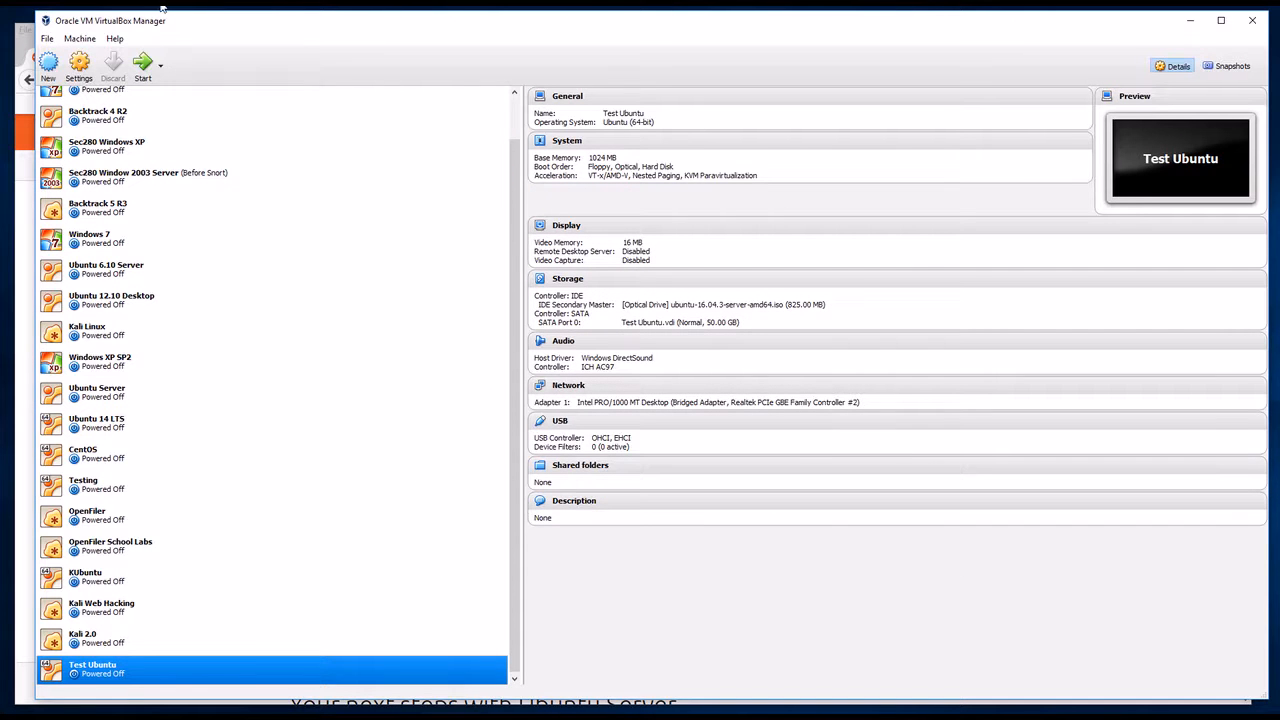
Step: Start the Test Ubuntu virtual machine and launch Install Ubuntu Server with English as the boot menu language
{"action": "double_click", "coordinate": [118, 670]}
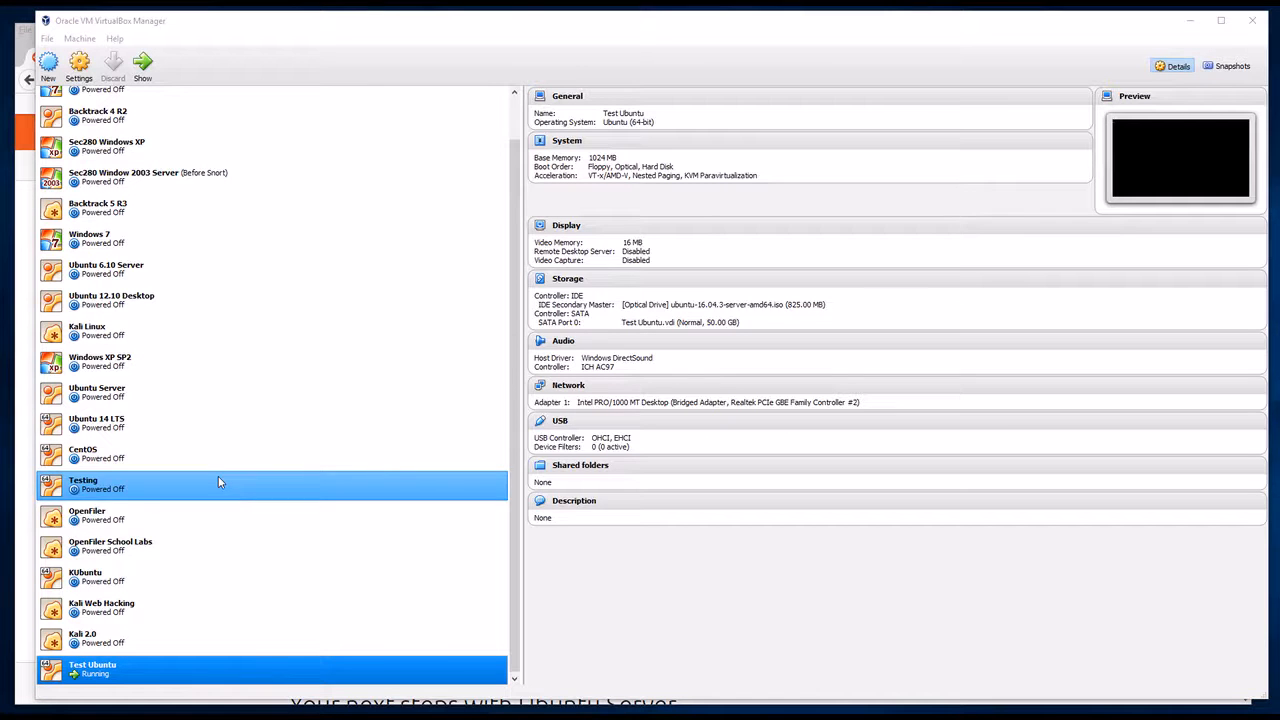
{"action": "left_click_drag", "start_coordinate": [666, 137], "coordinate": [652, 183]}
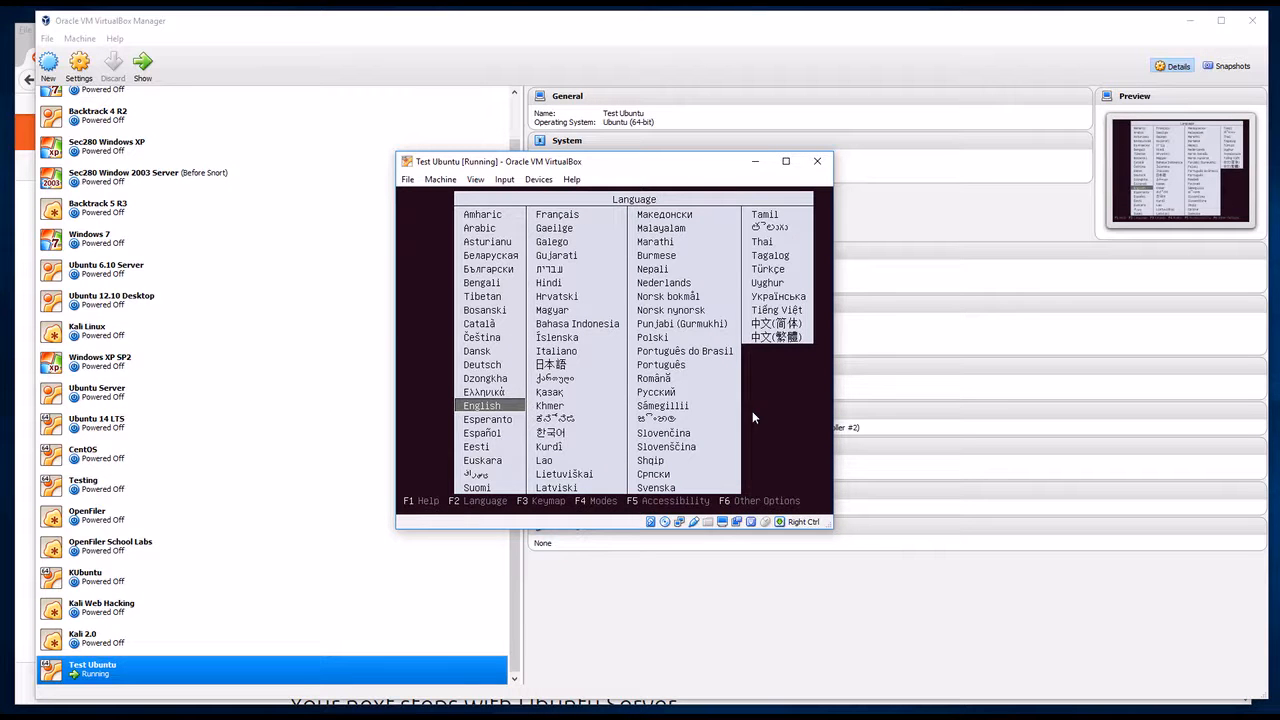
{"action": "key", "text": "Return"}
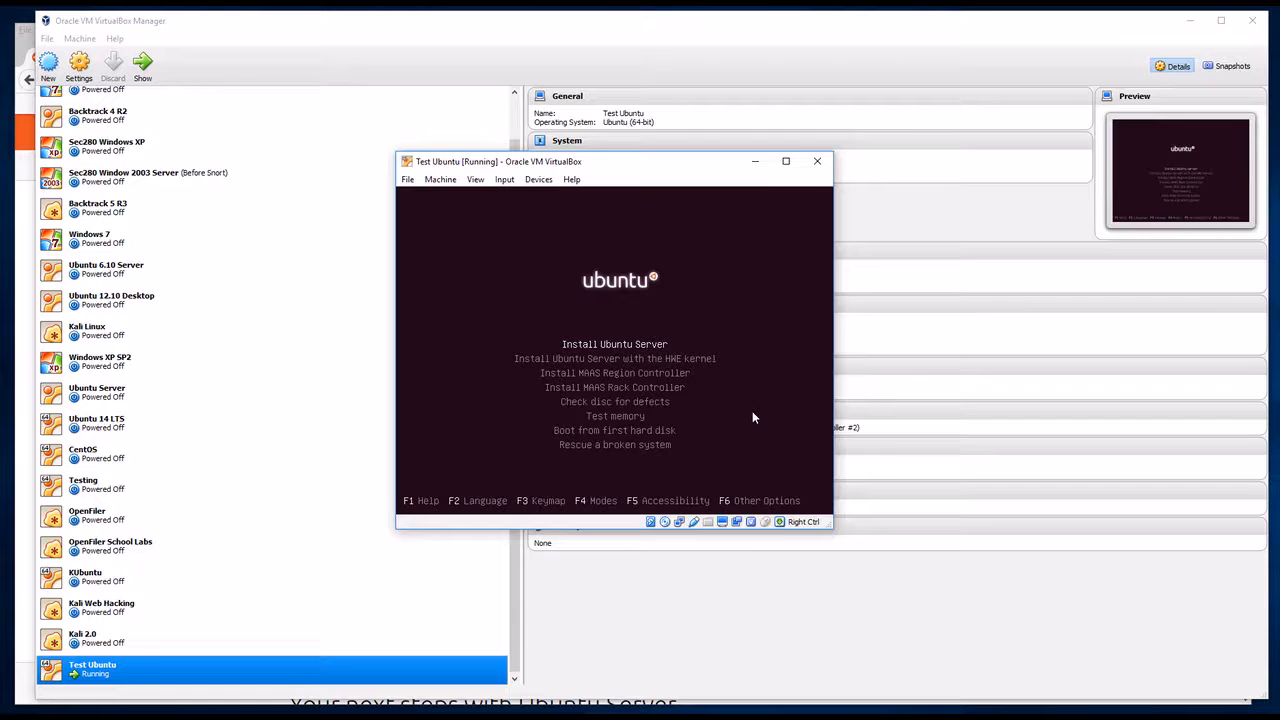
{"action": "key", "text": "Return"}
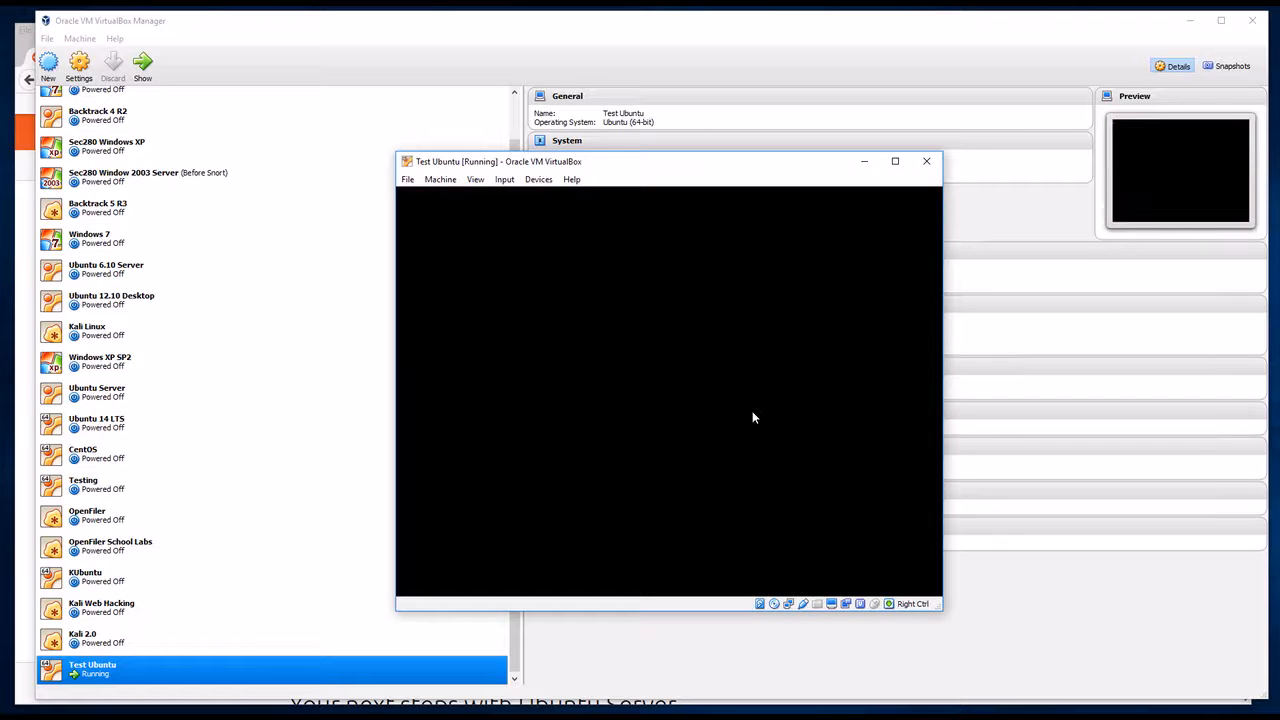
{"action": "left_click_drag", "start_coordinate": [793, 163], "coordinate": [704, 93]}
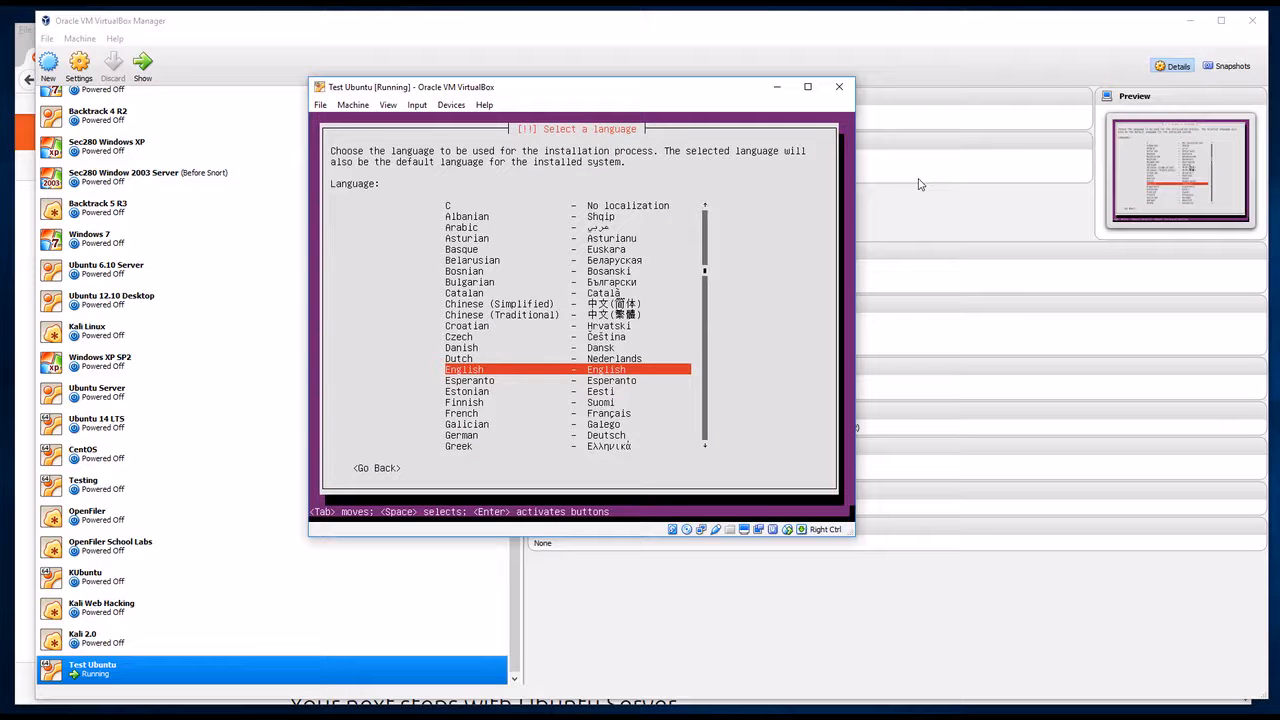
Step: Set the installer's language to English and location to United States, and choose the English (US) keyboard layout without detection
{"action": "key", "text": "Return"}
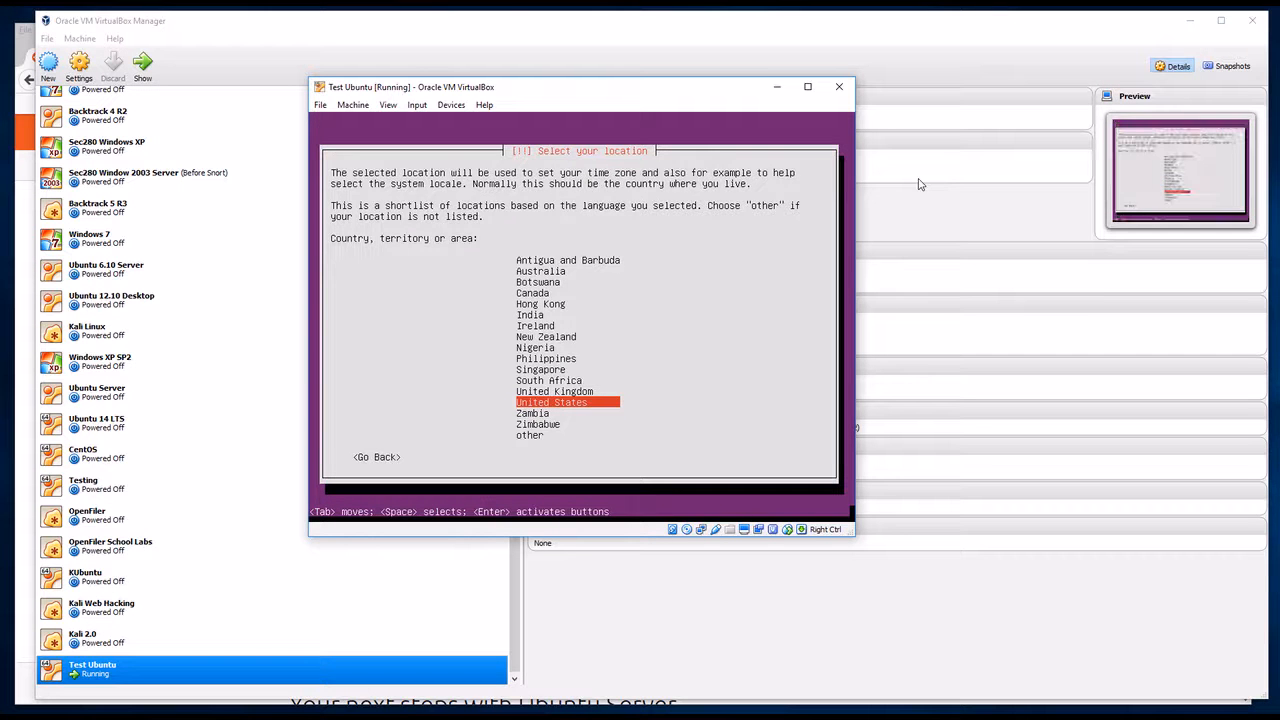
{"action": "key", "text": "Return"}
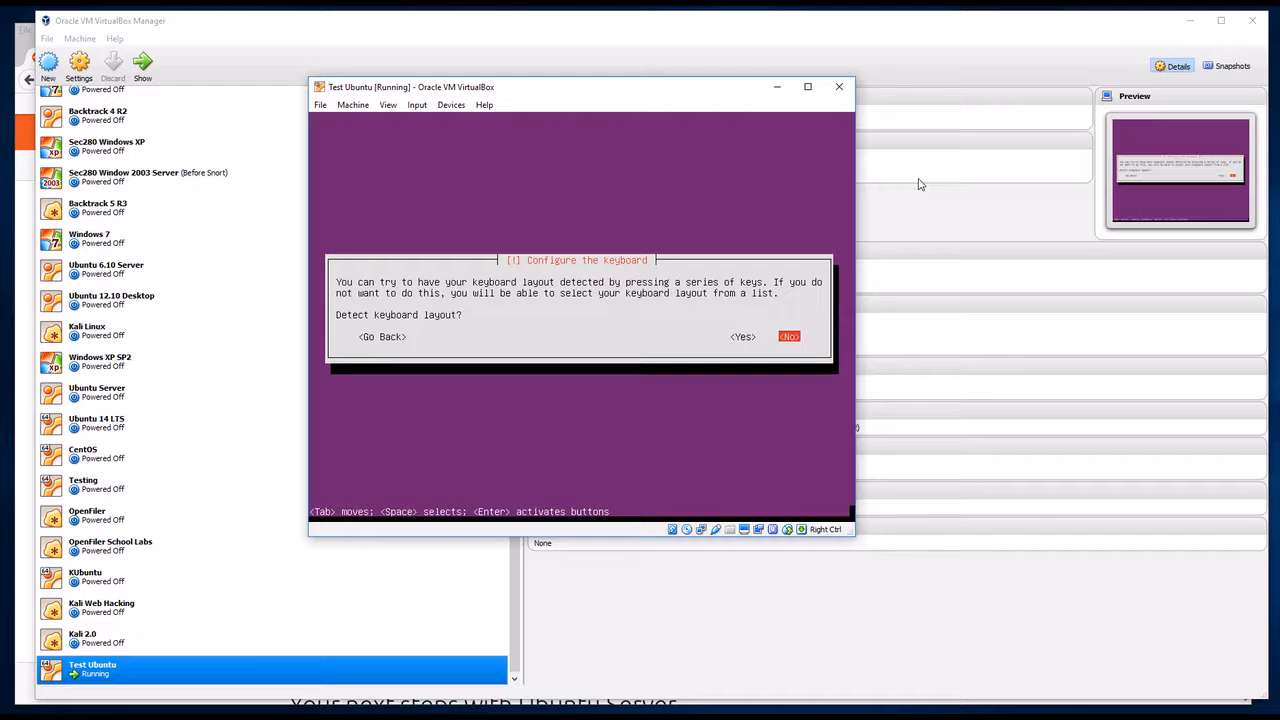
{"action": "key", "text": "Return"}
{"action": "key", "text": "Return"}
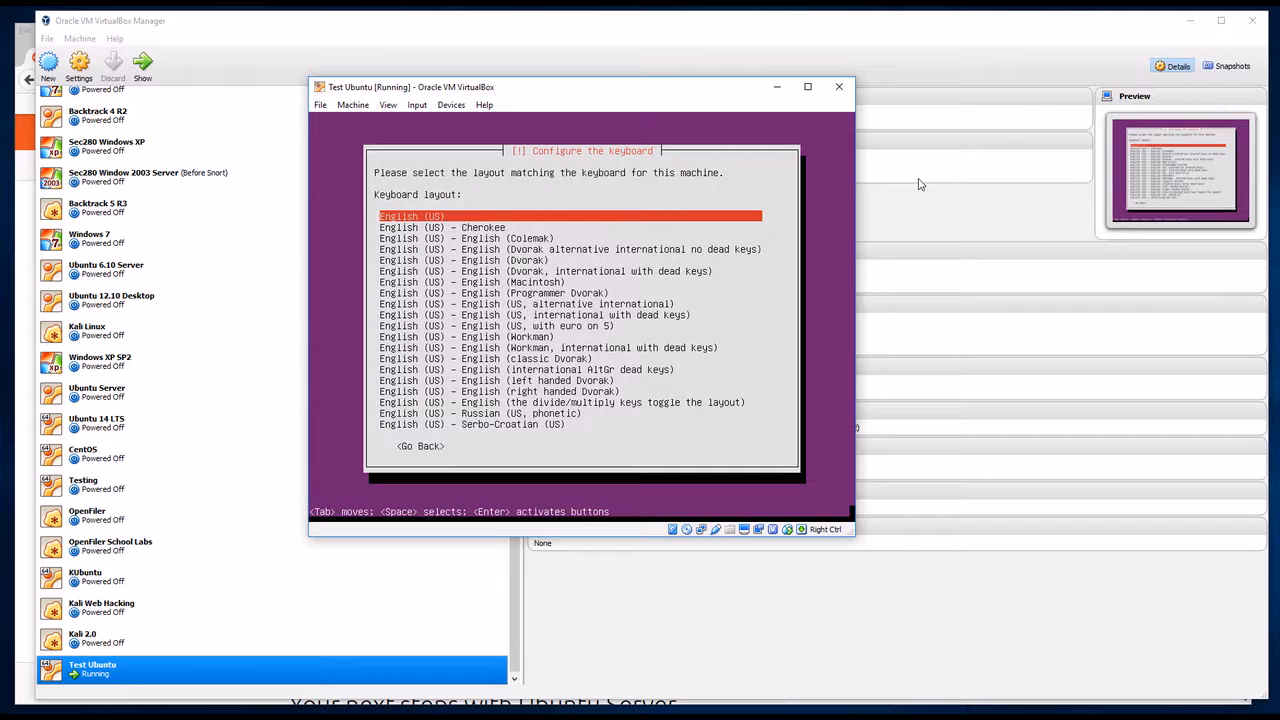
{"action": "key", "text": "Return"}
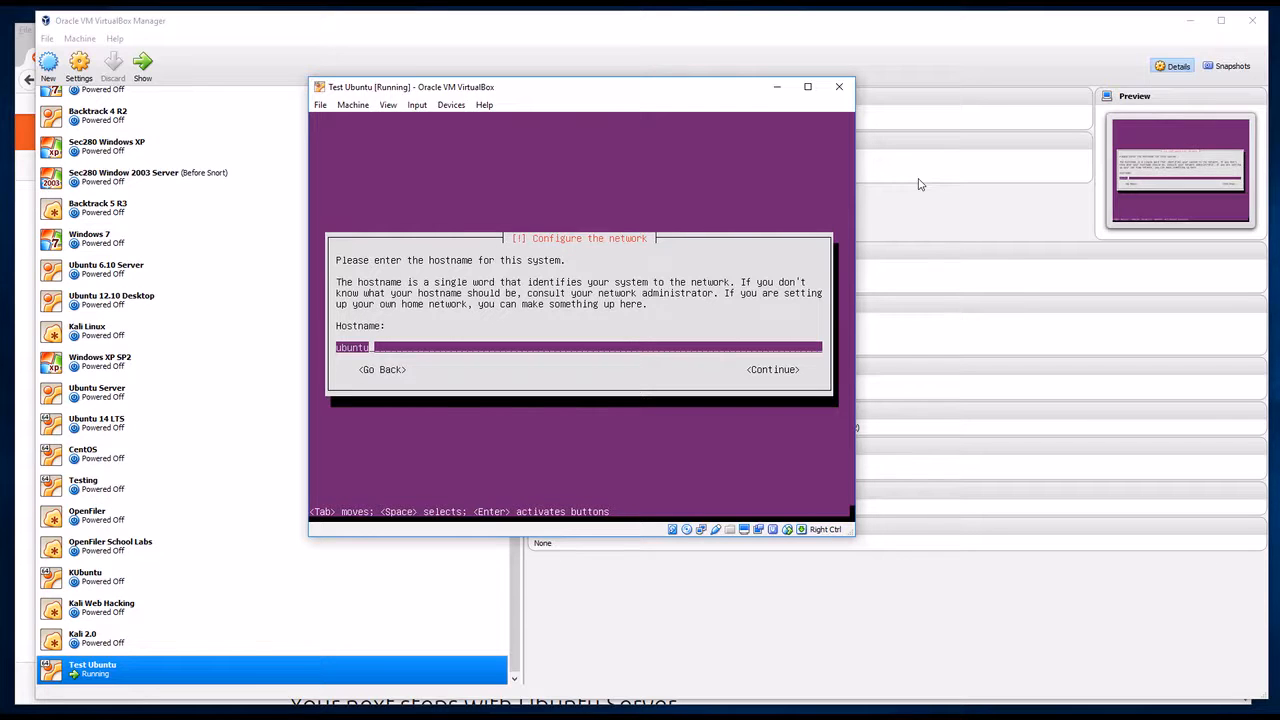
Step: Accept ubuntu as the hostname and set both the new account's full name and username to user
{"action": "key", "text": "Return"}
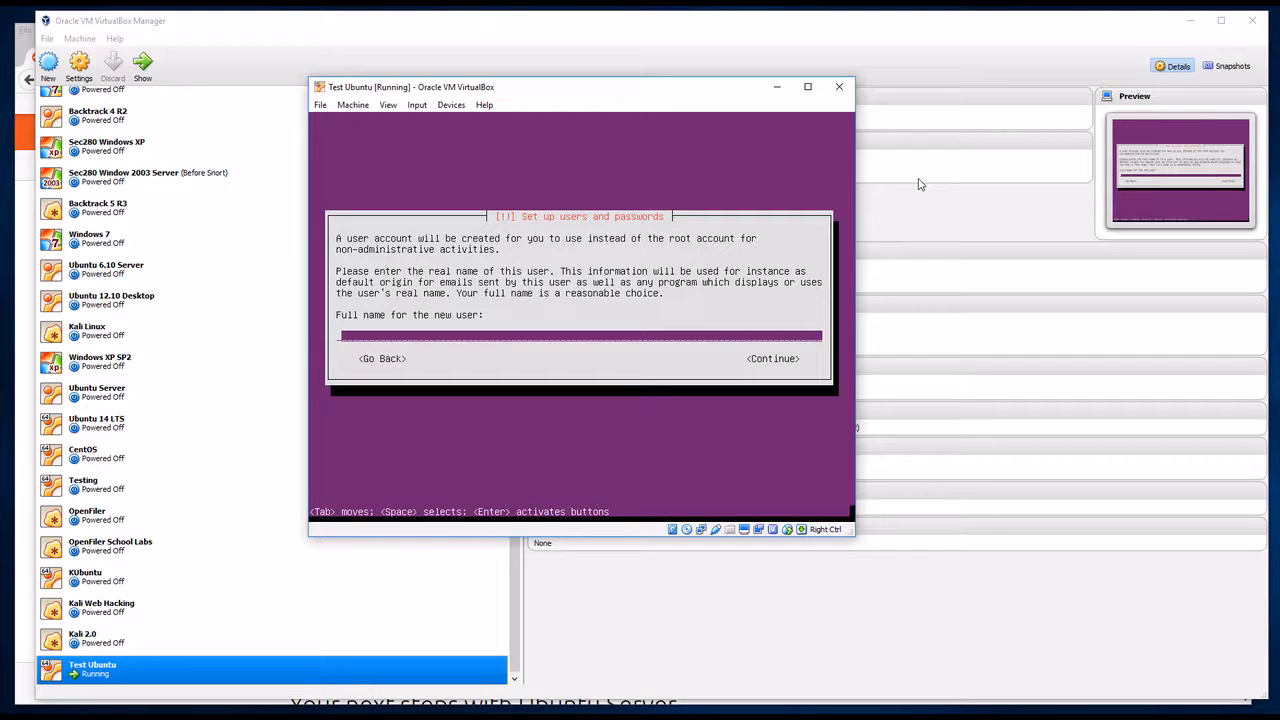
{"action": "type", "text": "user"}
{"action": "key", "text": "Return"}
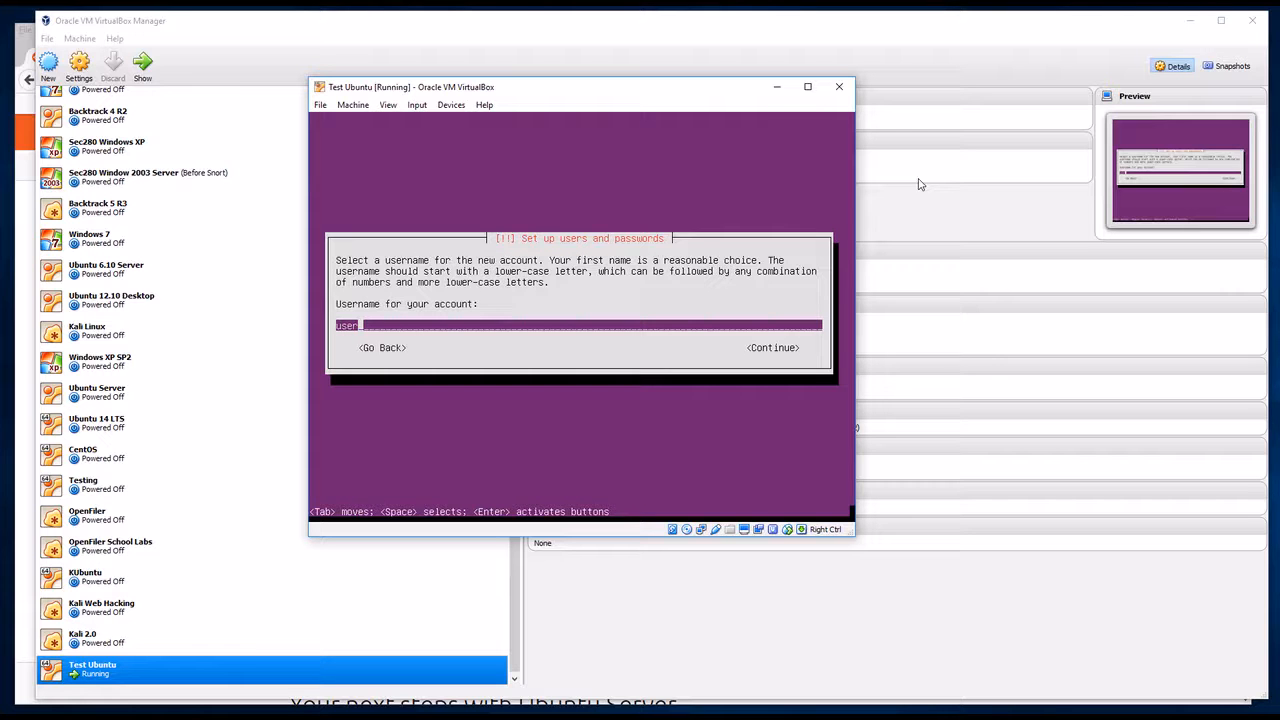
{"action": "key", "text": "Return"}
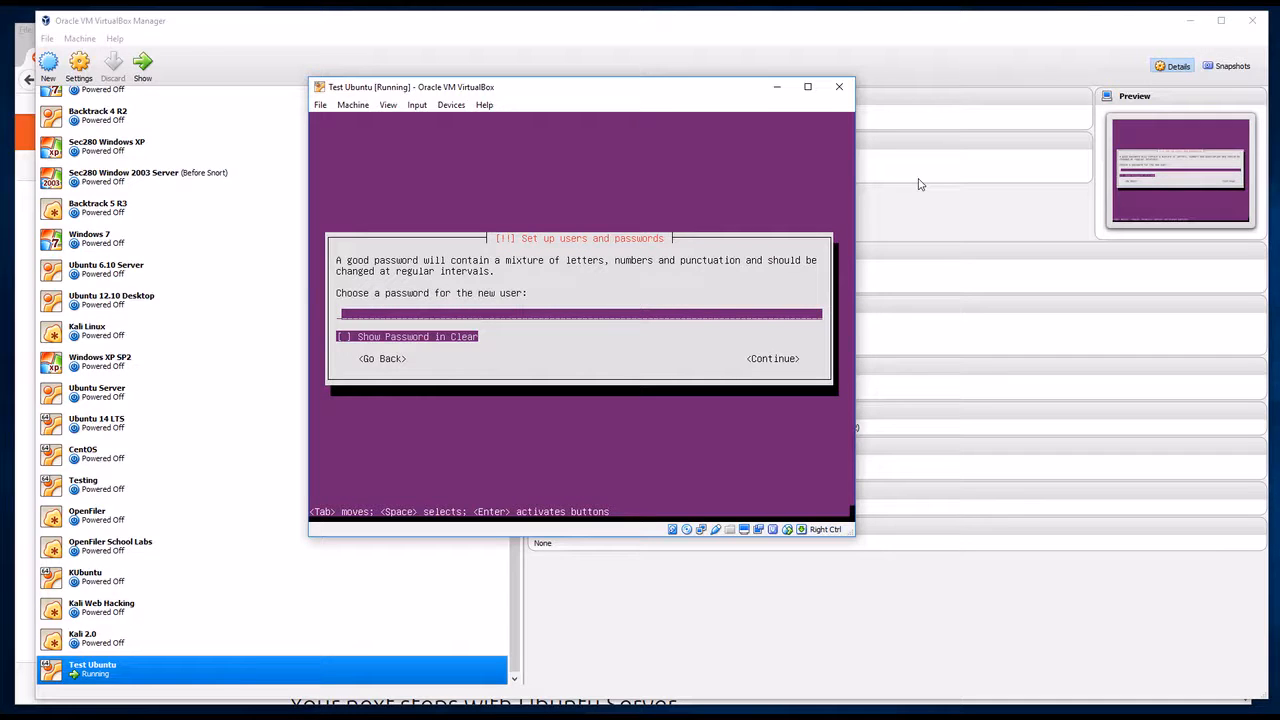
Step: Enter and re-enter the new account's password, and decline encryption of the home directory
{"action": "type", "text": "password"}
{"action": "key", "text": "Return"}
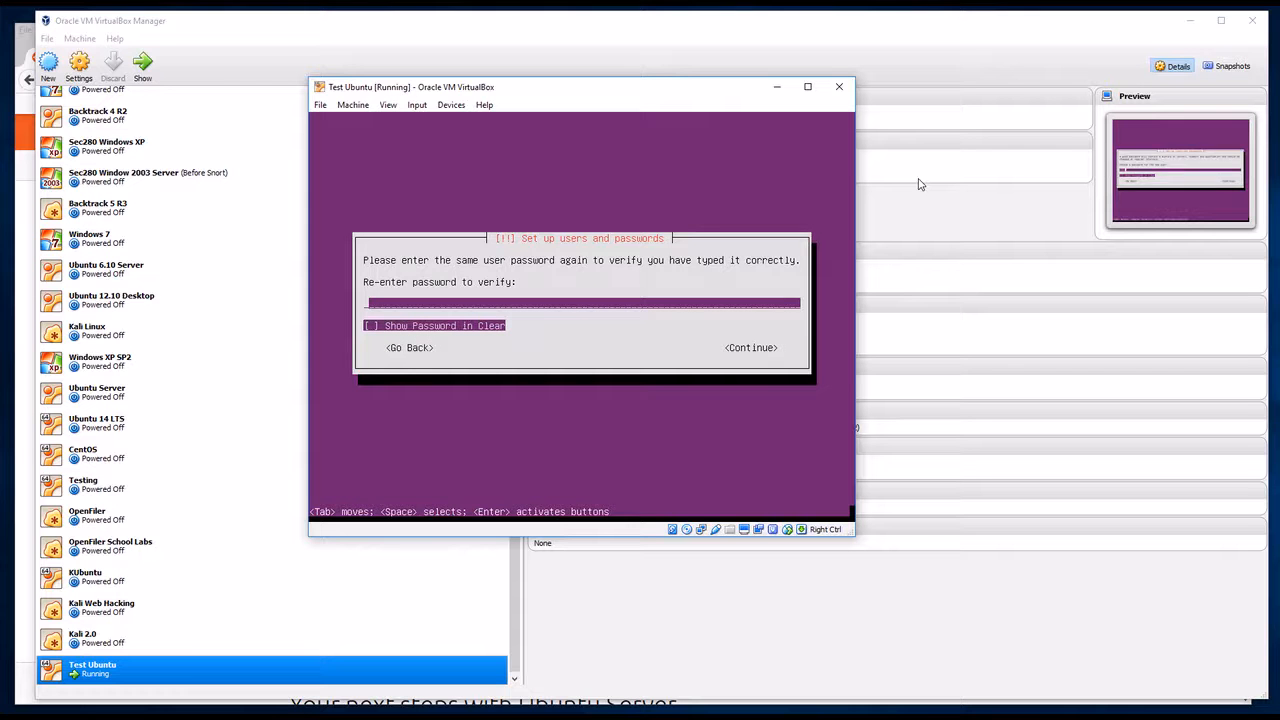
{"action": "type", "text": "password"}
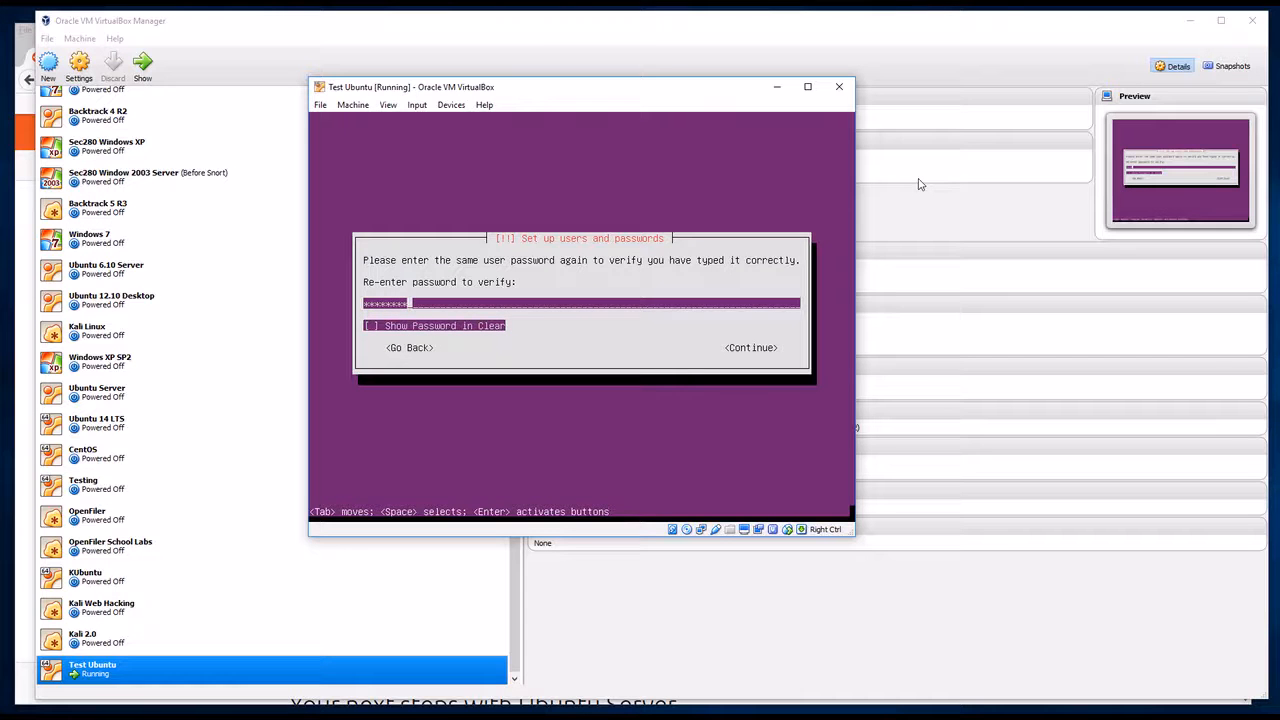
{"action": "key", "text": "Return"}
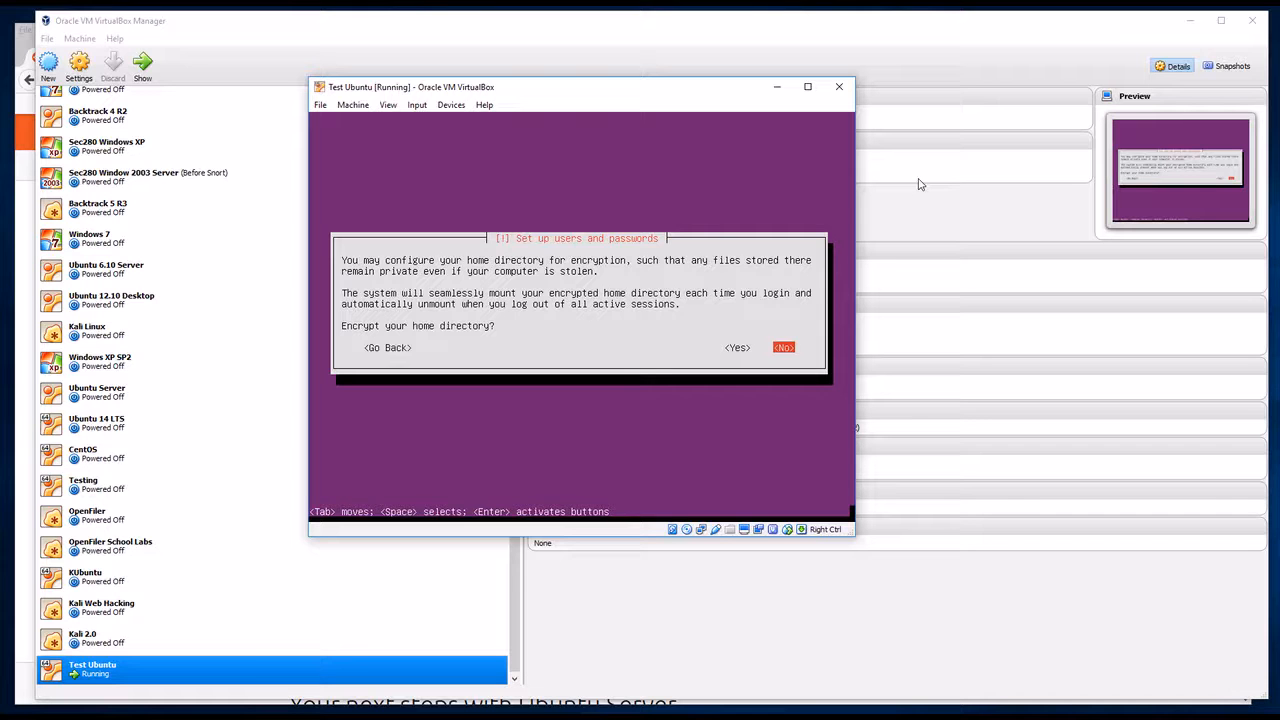
{"action": "key", "text": "Return"}
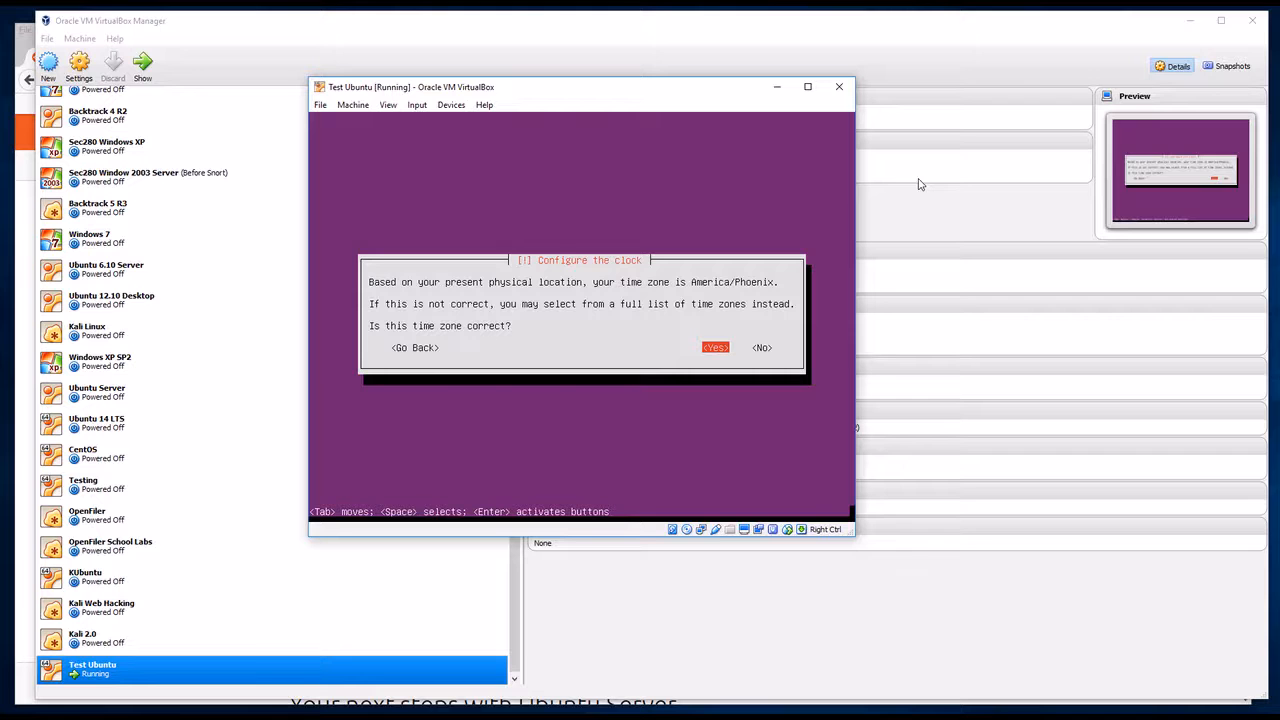
Step: Accept the America/Phoenix time zone and partition the sda disk with Guided - use entire disk, writing the changes to disk
{"action": "key", "text": "Return"}
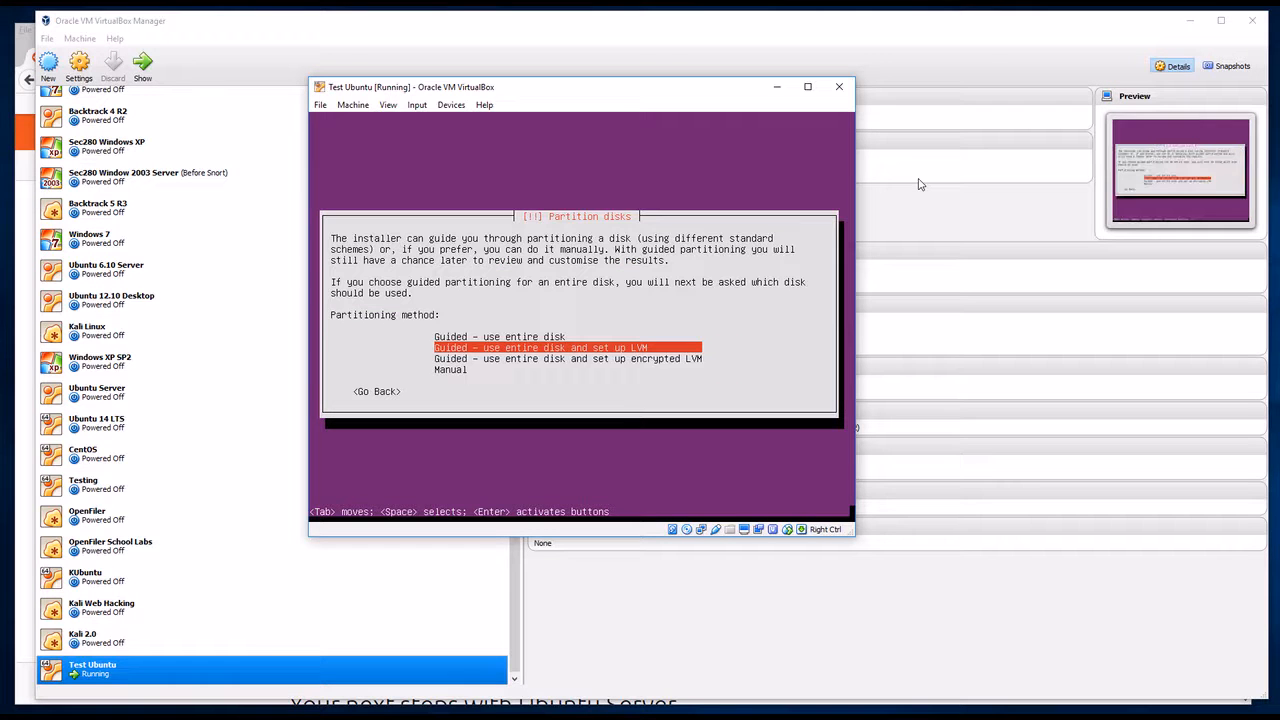
{"action": "key", "text": "Up"}
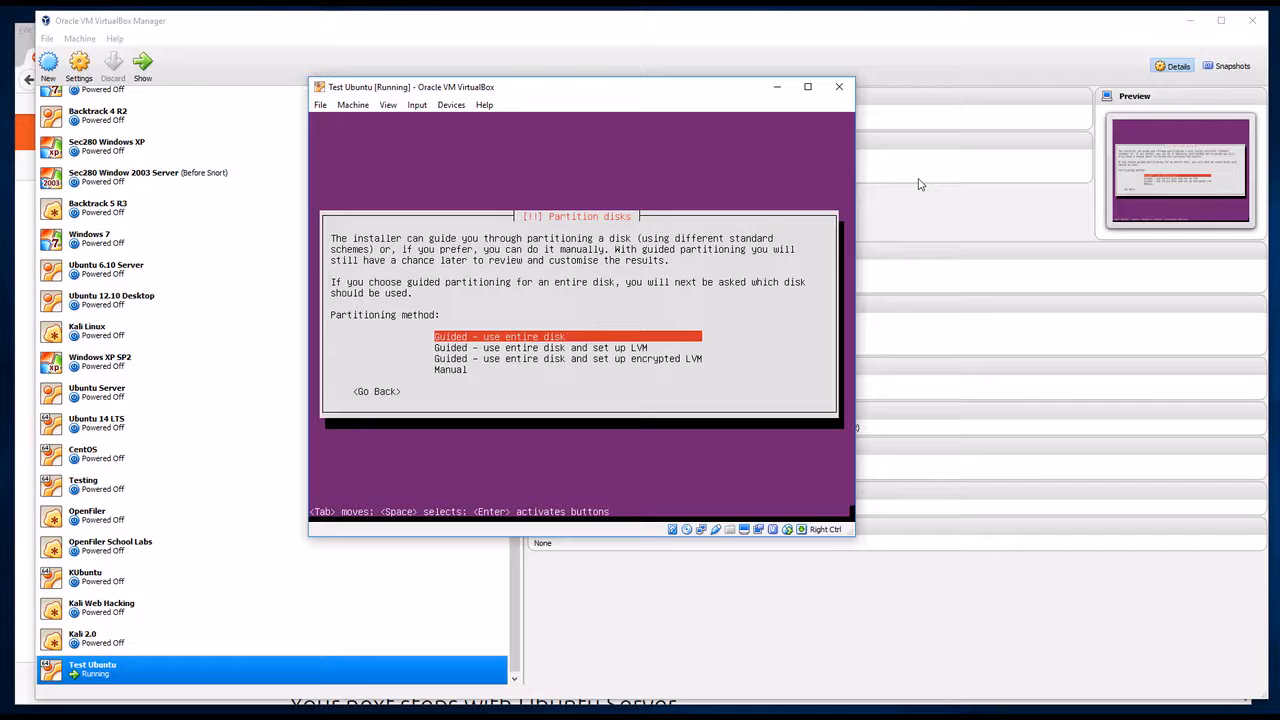
{"action": "key", "text": "Return"}
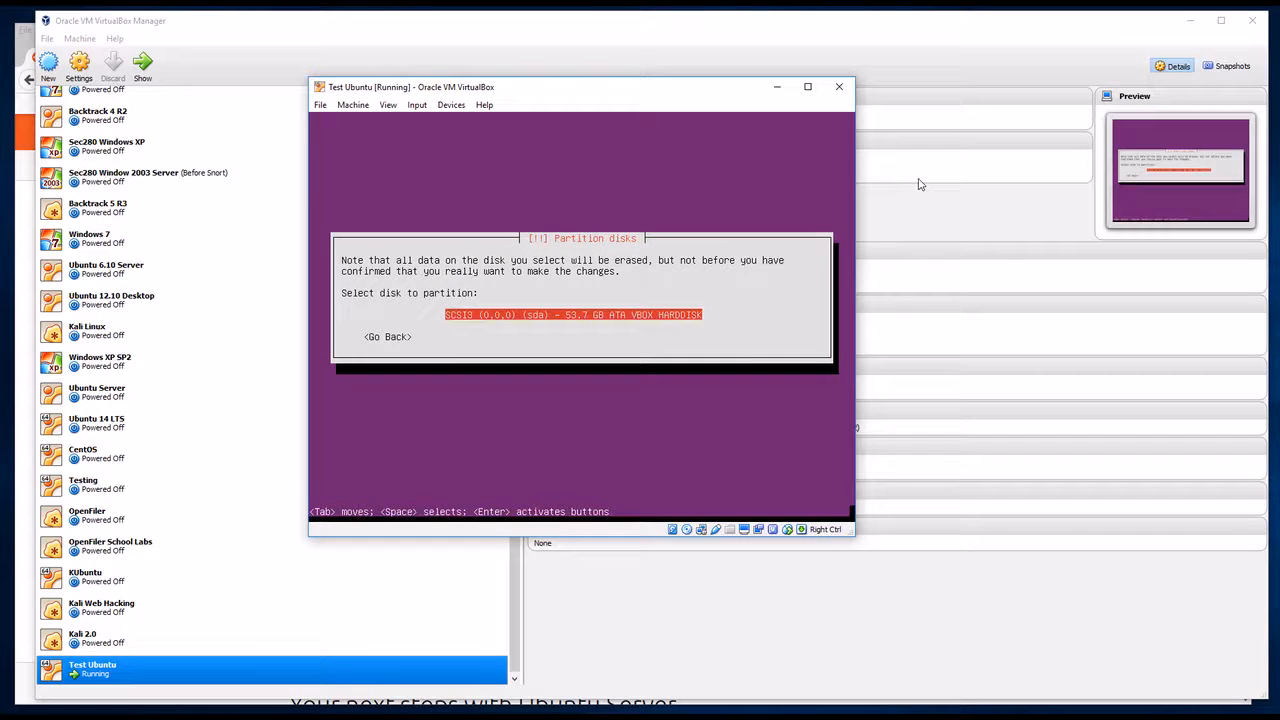
{"action": "key", "text": "Return"}
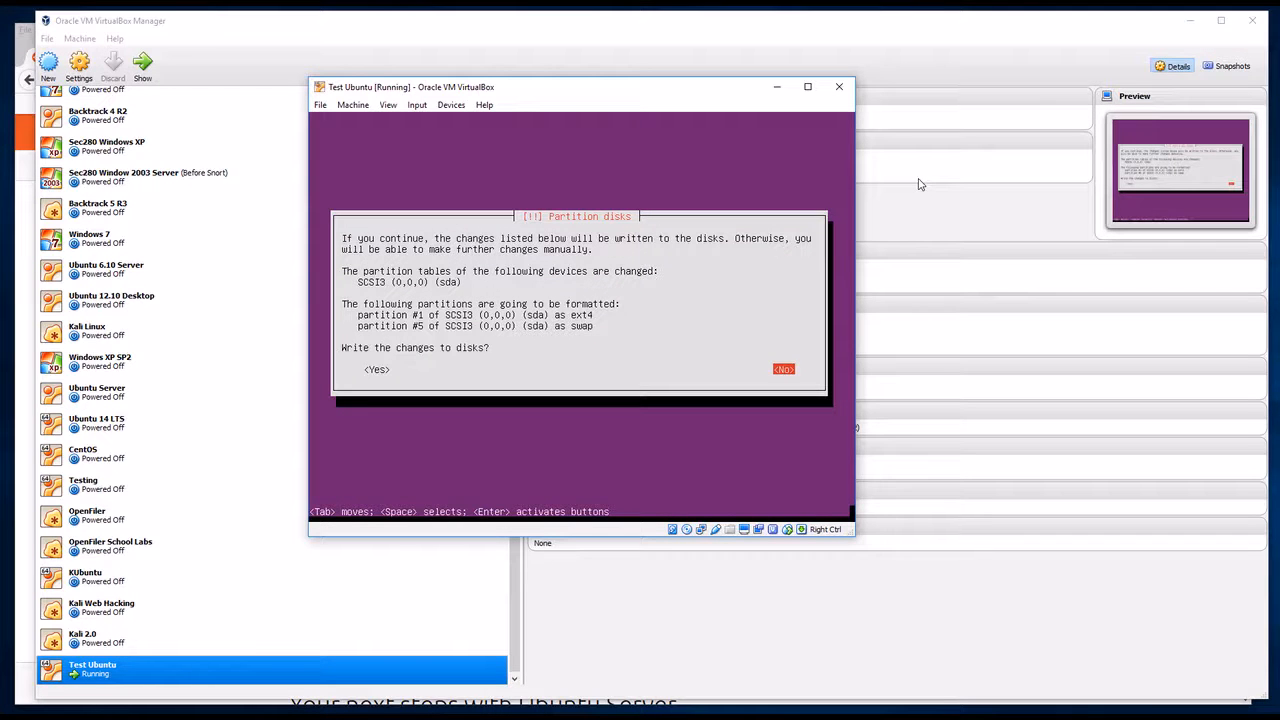
{"action": "key", "text": "Tab"}
{"action": "key", "text": "Return"}
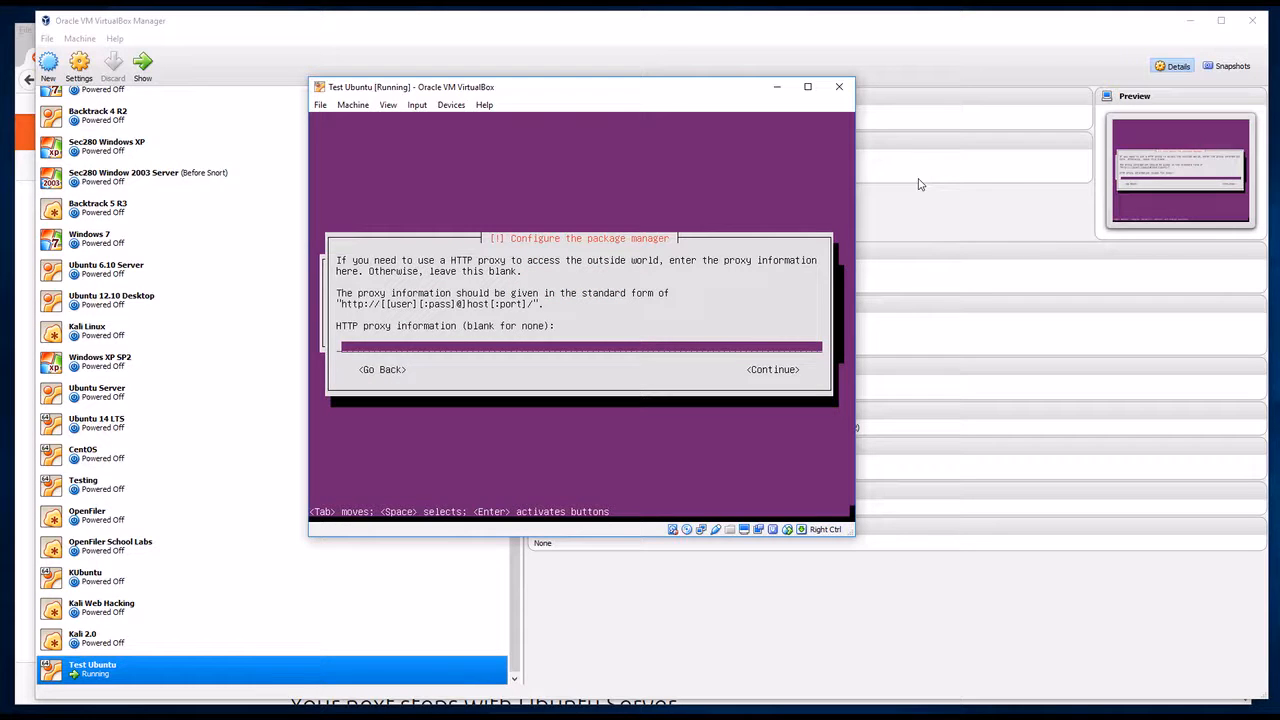
Step: Leave the HTTP proxy information blank and choose No automatic updates for managing upgrades
{"action": "key", "text": "Return"}
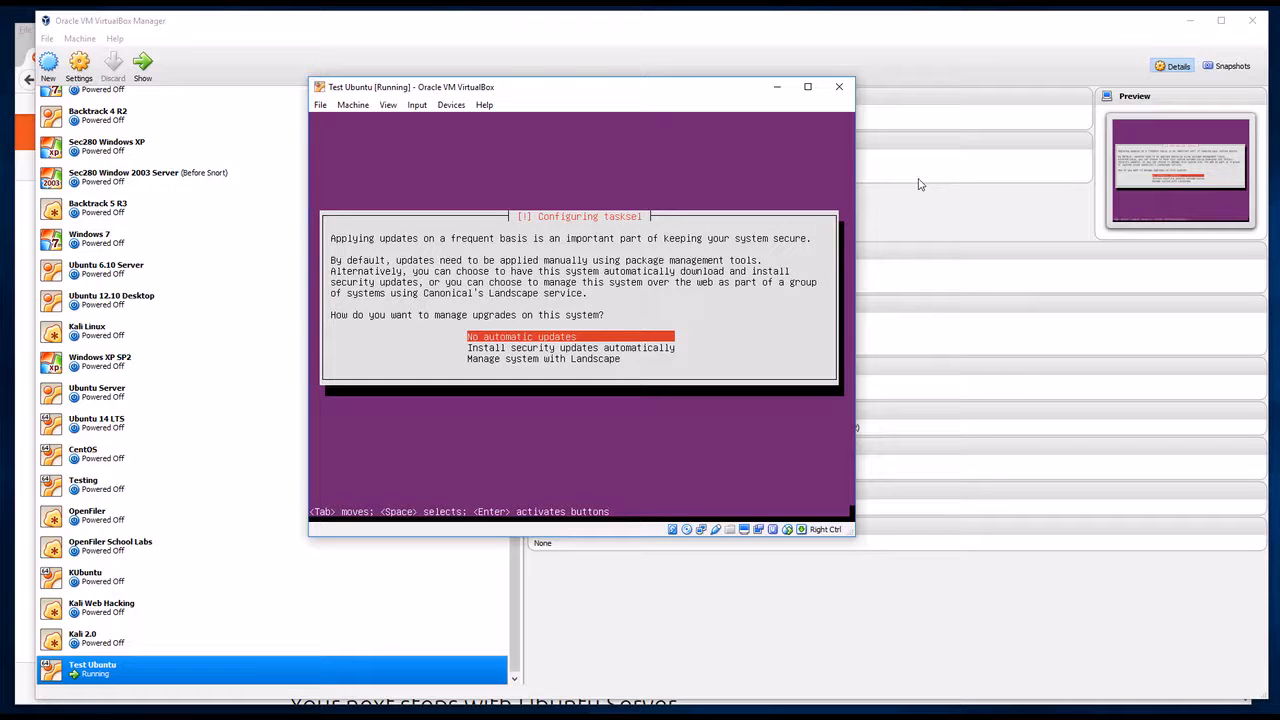
{"action": "key", "text": "Return"}
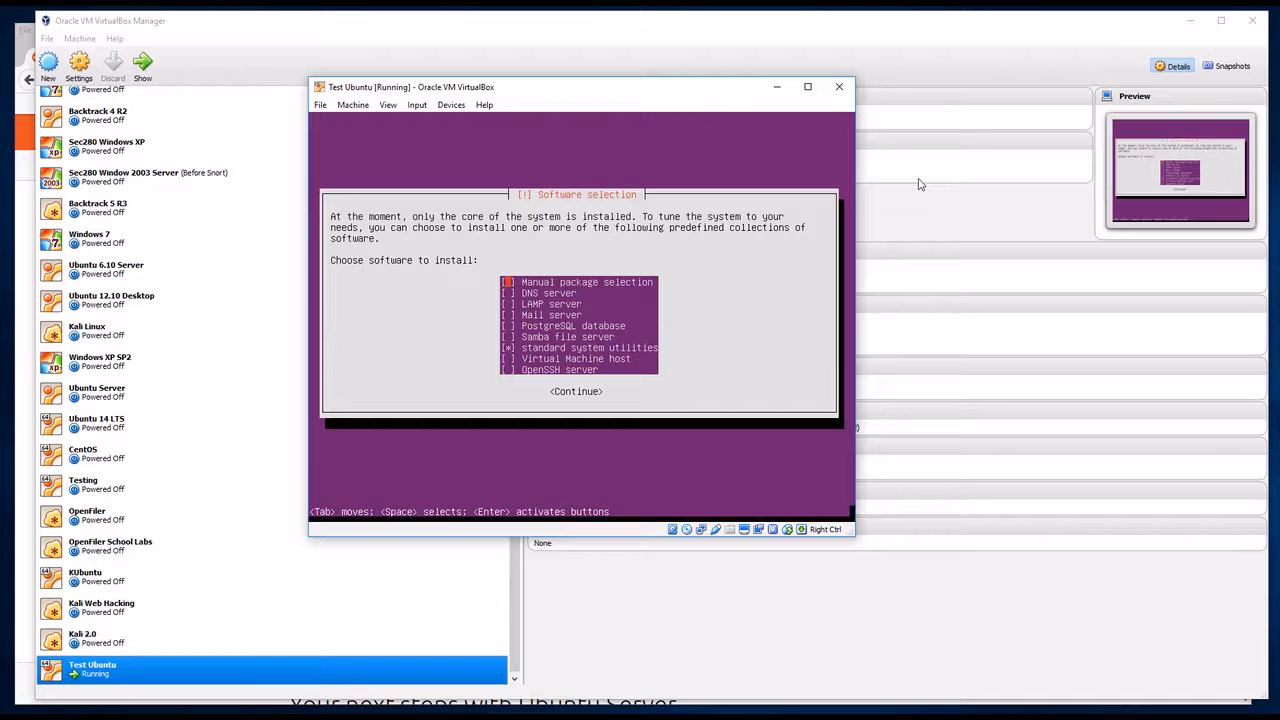
Step: Go through the software collections and continue with the preselected standard system utilities
{"action": "key", "text": "Down"}
{"action": "key", "text": "Down"}
{"action": "key", "text": "Down"}
{"action": "key", "text": "Down"}
{"action": "key", "text": "Down"}
{"action": "key", "text": "Down"}
{"action": "key", "text": "Down"}
{"action": "key", "text": "Down"}
{"action": "key", "text": "Tab"}
{"action": "key", "text": "Return"}
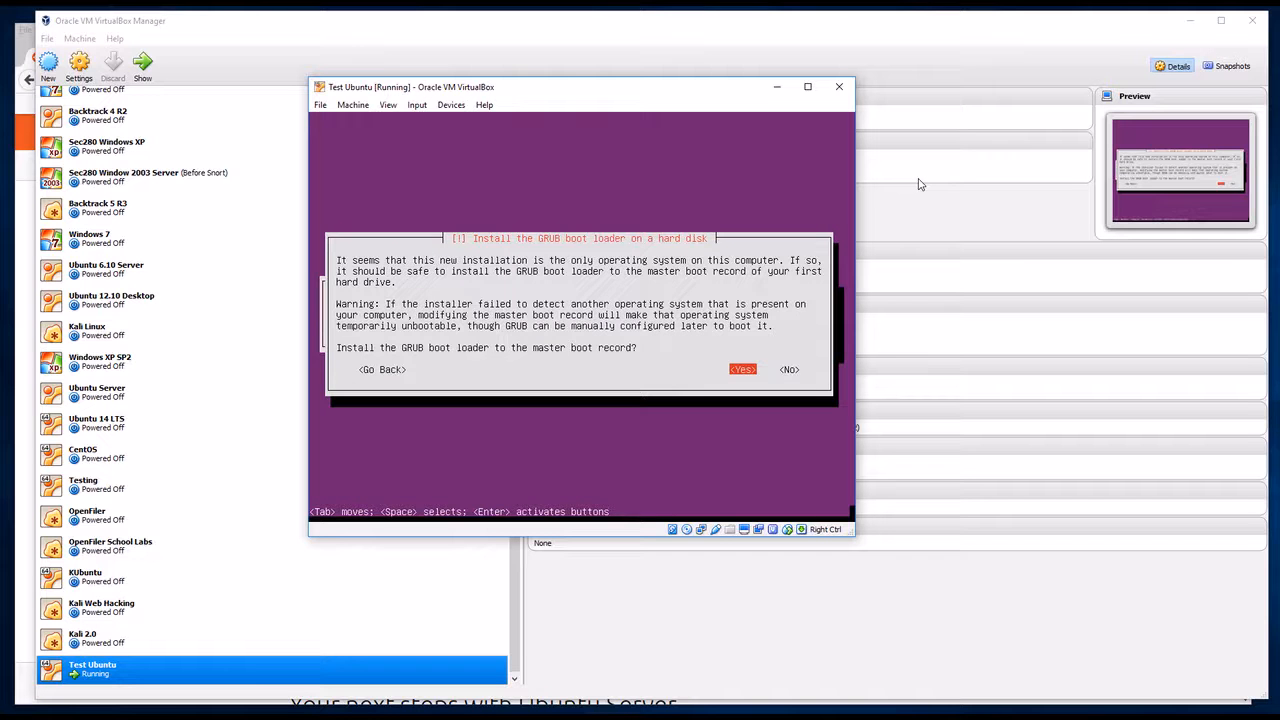
Step: Install the GRUB boot loader to the master boot record, and finish the installation by booting into the new system
{"action": "key", "text": "Return"}
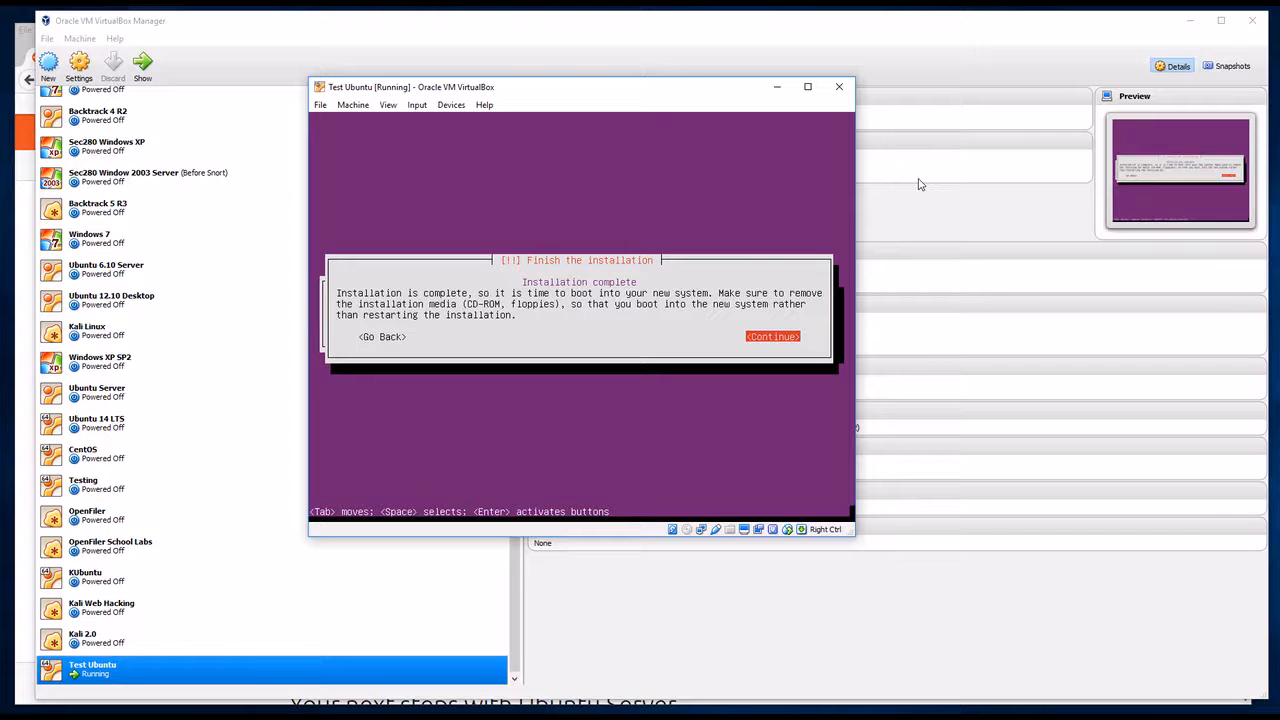
{"action": "key", "text": "Return"}
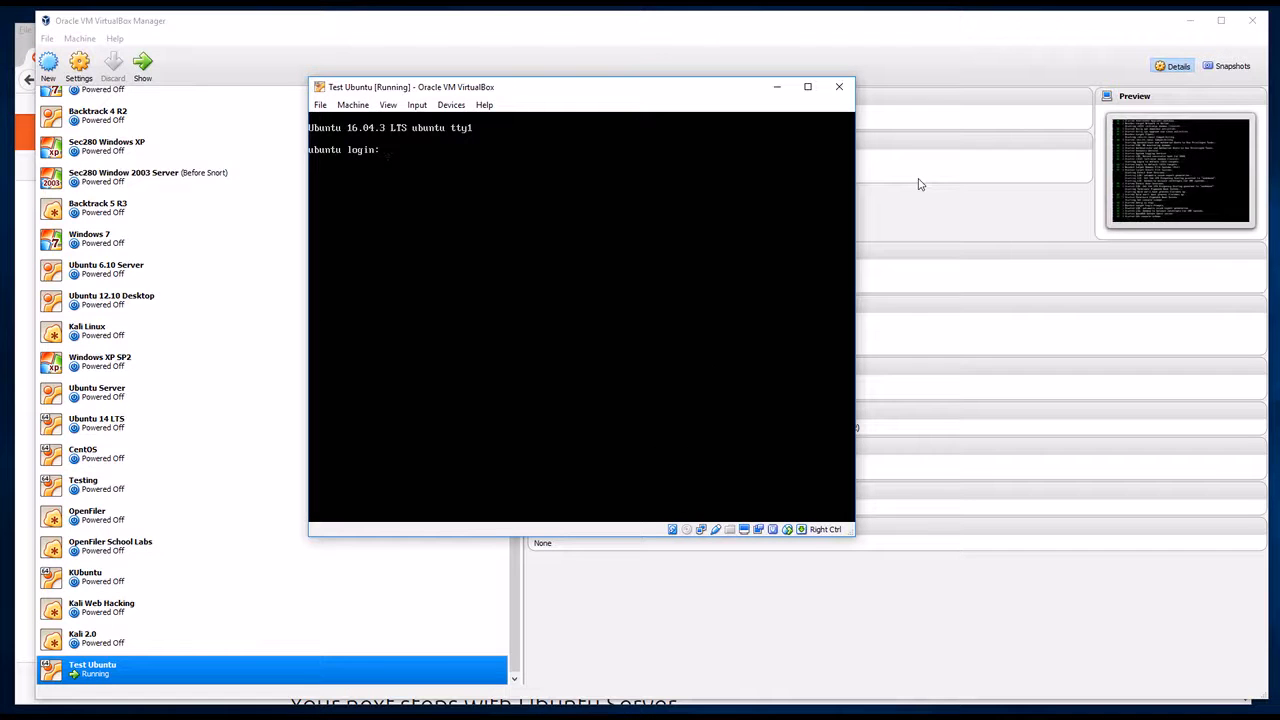
Step: Log in to the new Ubuntu server as user with the account password
{"action": "type", "text": "user"}
{"action": "key", "text": "Return"}
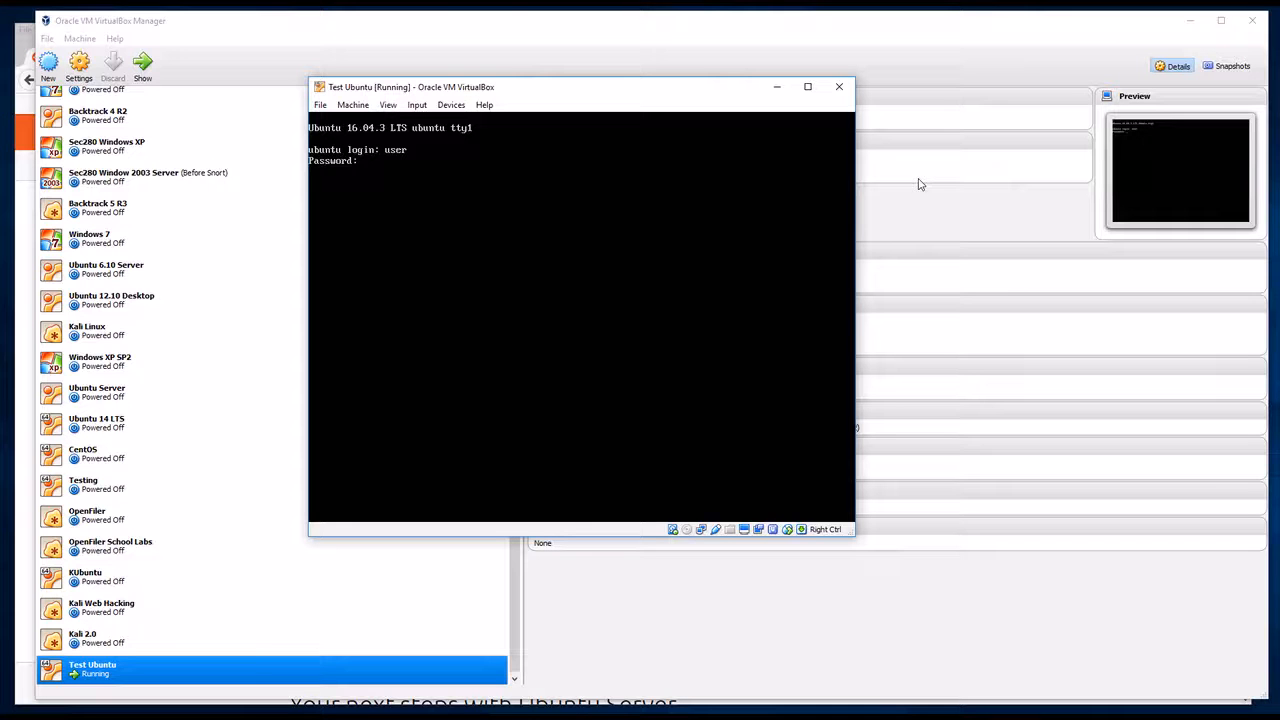
{"action": "key", "text": "Return"}
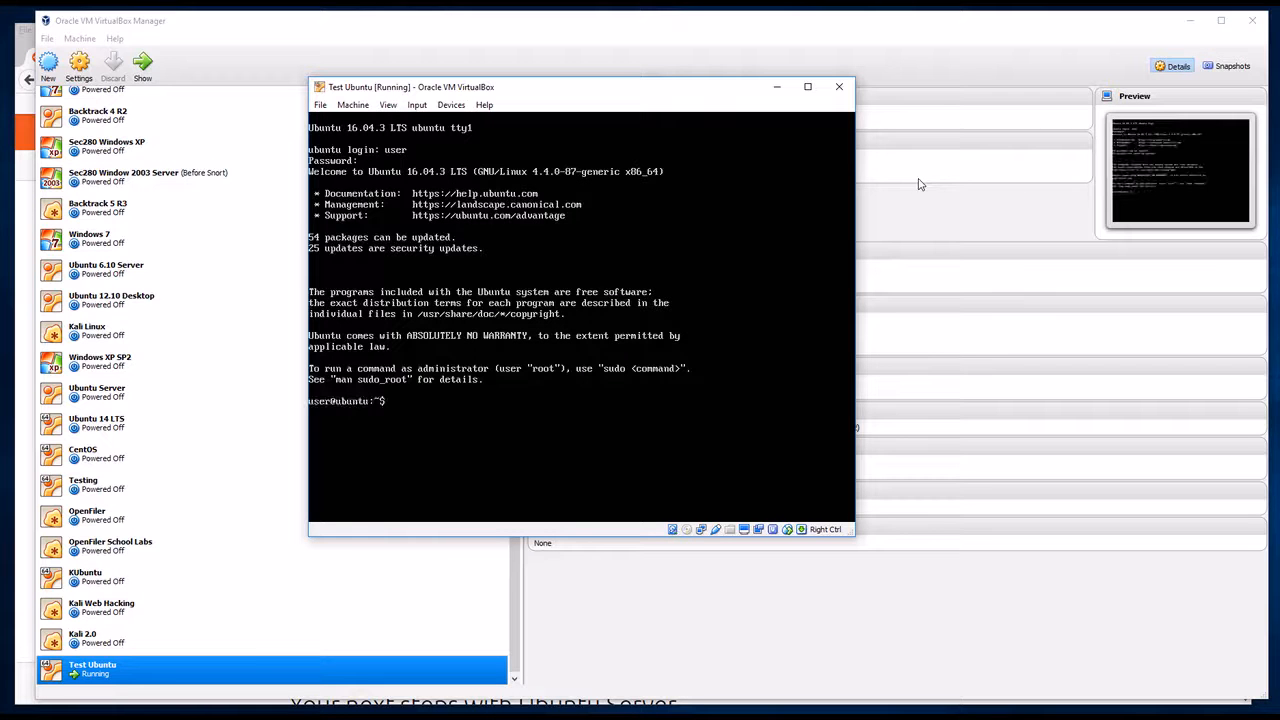